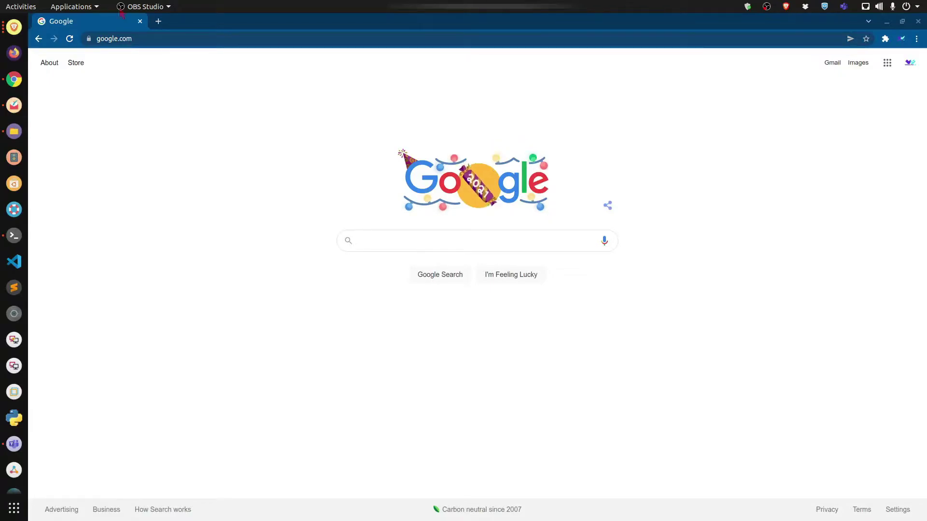
Step: Search Google for 'metamask' using the earlier search suggestion
left_click(452, 245)
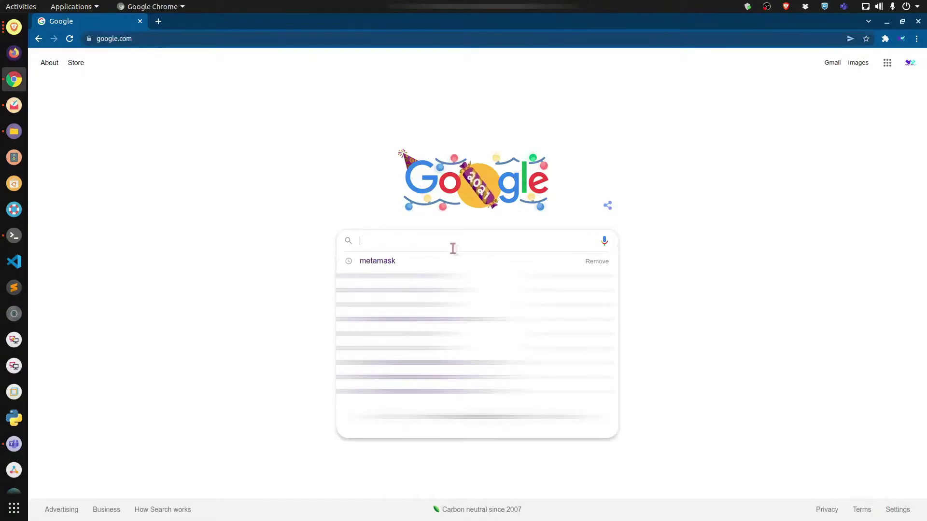
key("Down")
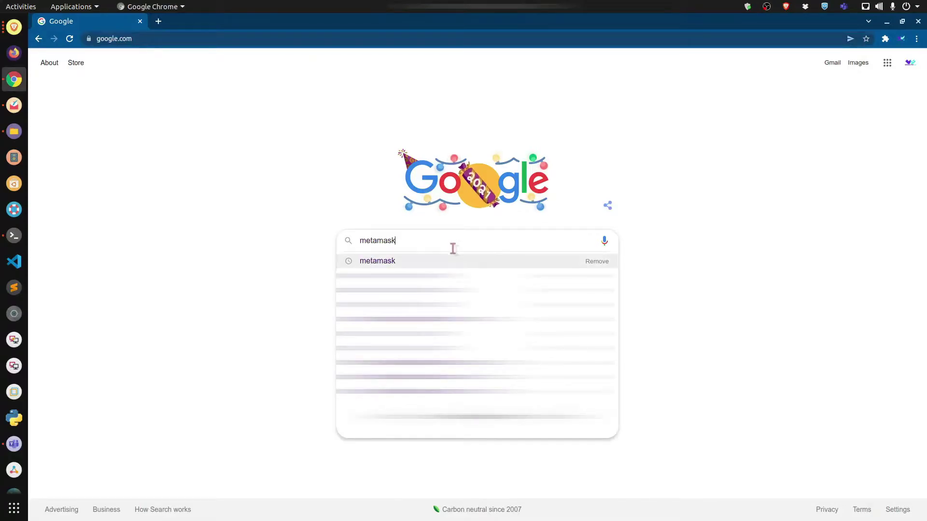
key("Return")
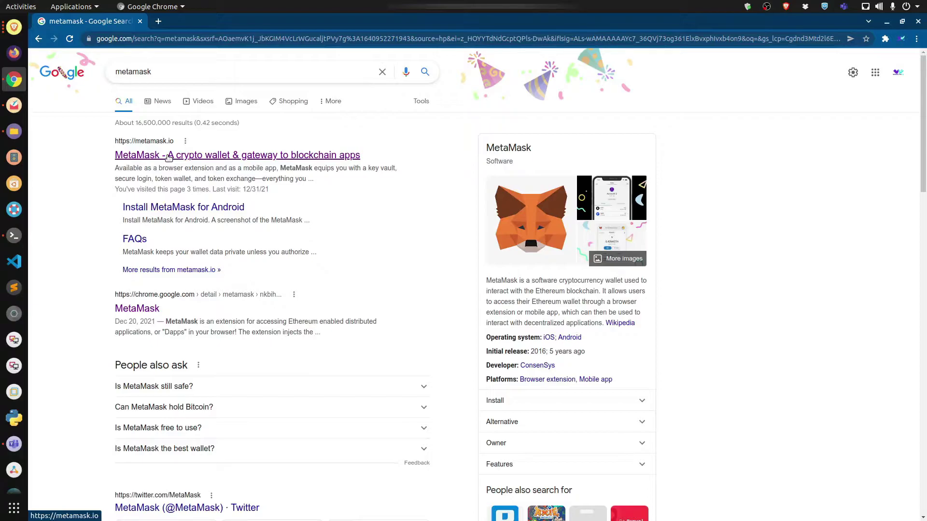
Step: Go from the metamask.io result through Download to the Chrome Web Store extension page
left_click(168, 156)
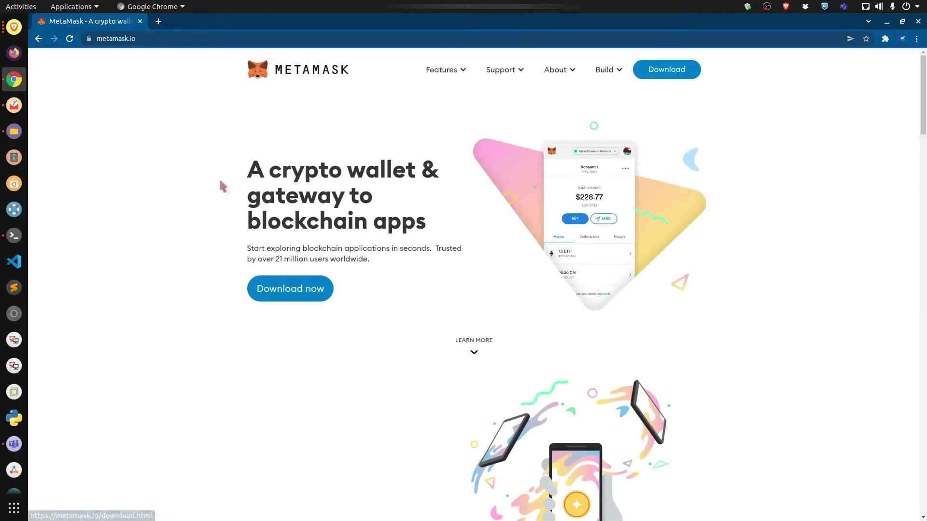
left_click(308, 298)
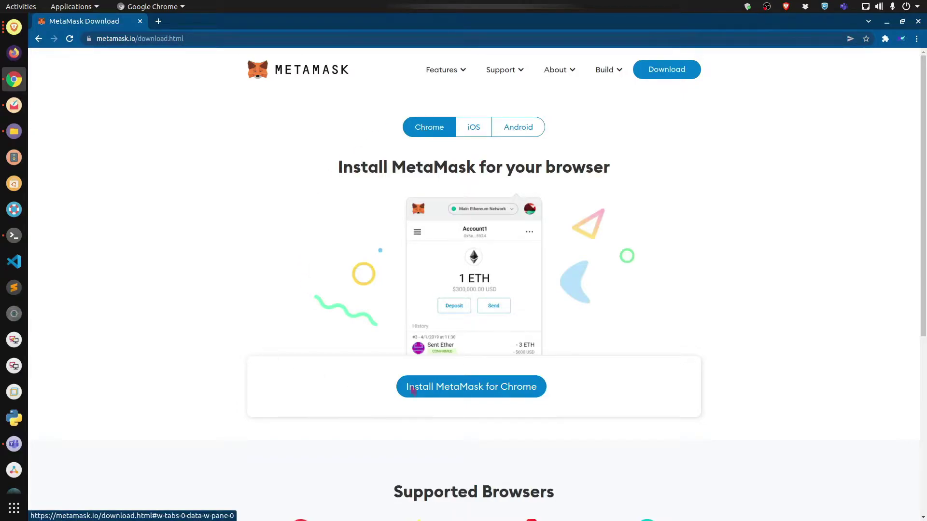
left_click(446, 390)
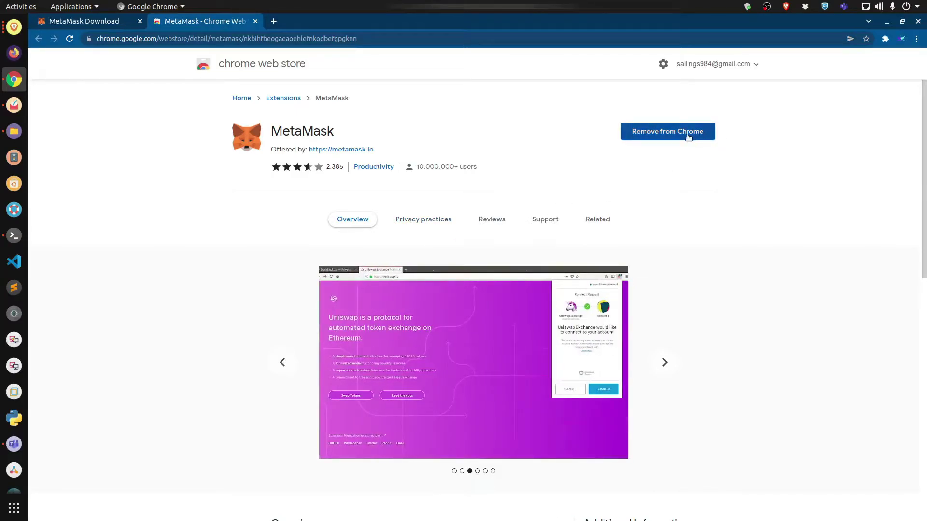
Step: Remove the MetaMask extension from Chrome, add it back, and dismiss the added notice
left_click(688, 137)
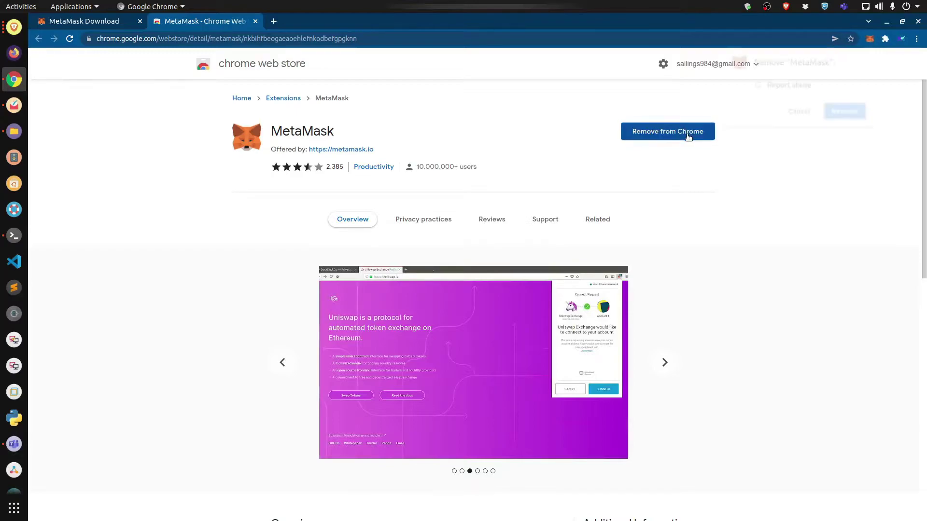
left_click(844, 112)
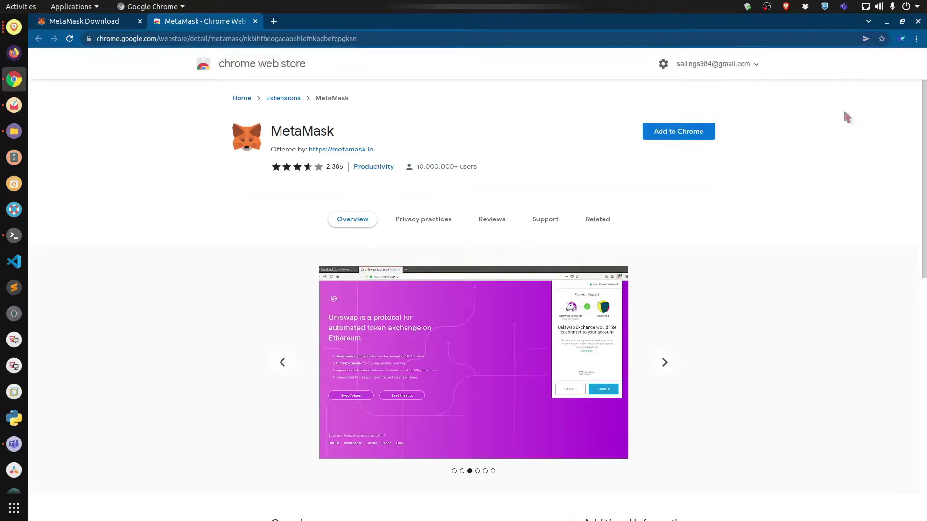
left_click(682, 139)
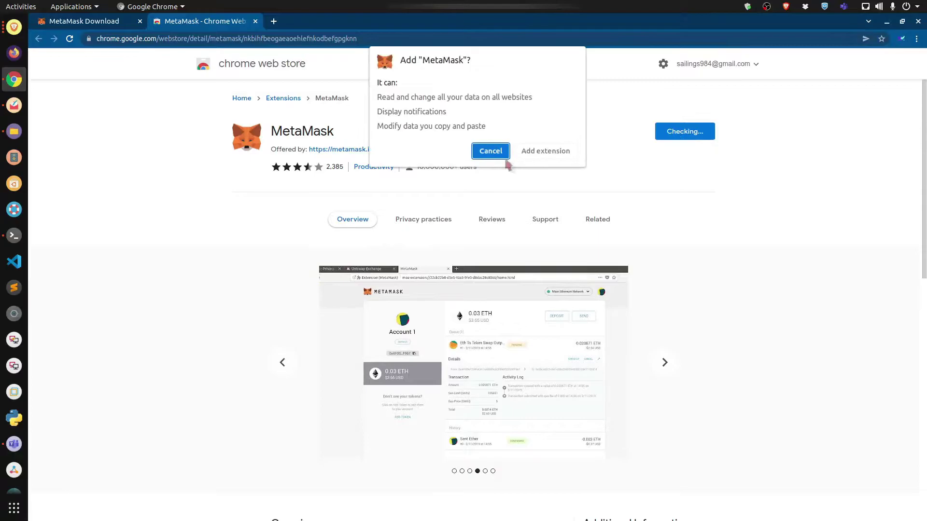
left_click(539, 152)
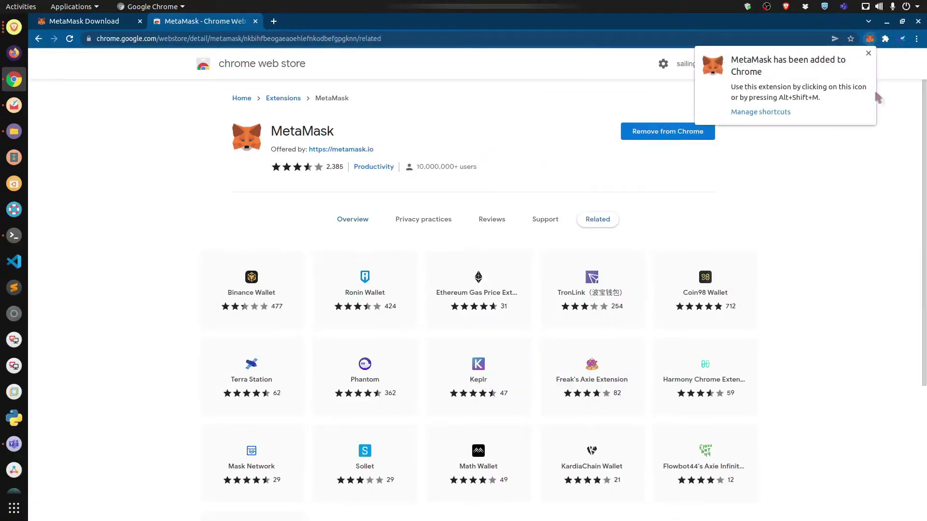
left_click(868, 53)
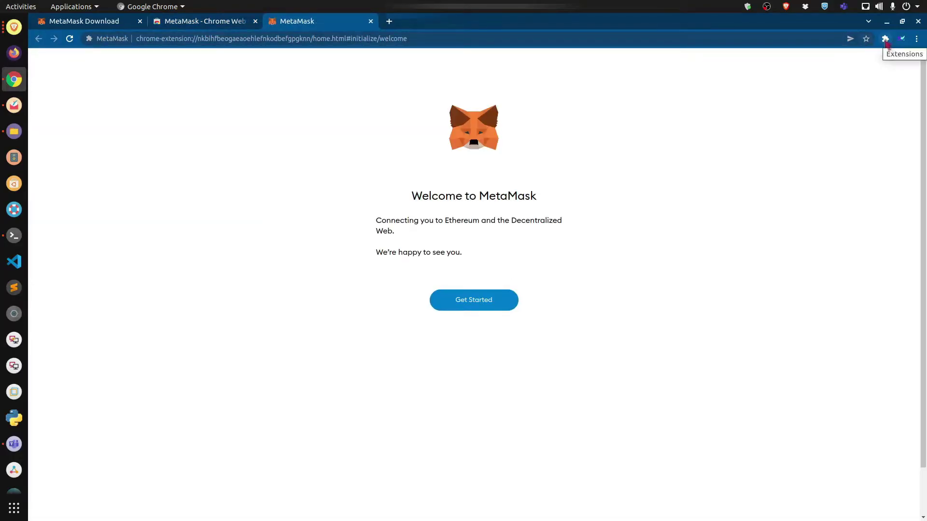
Step: Pin MetaMask to the browser toolbar and begin setup with Get Started
left_click(885, 39)
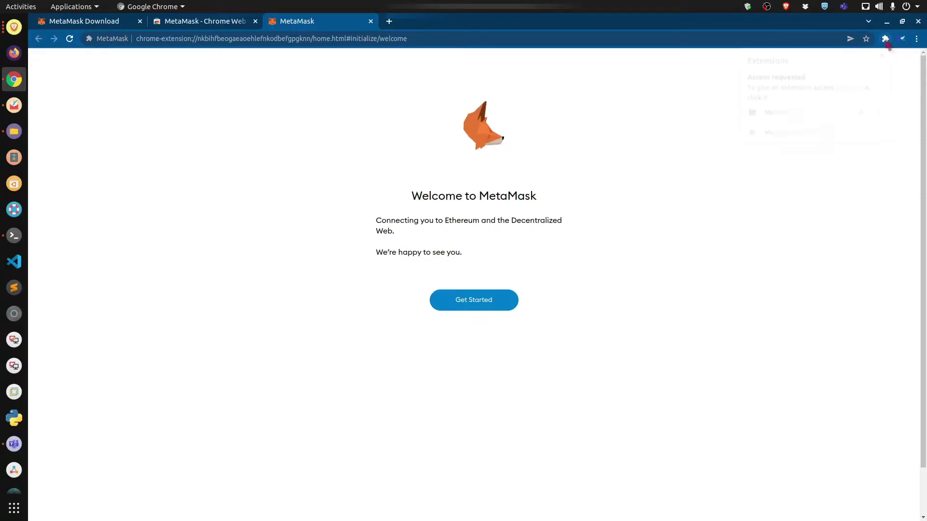
left_click(862, 113)
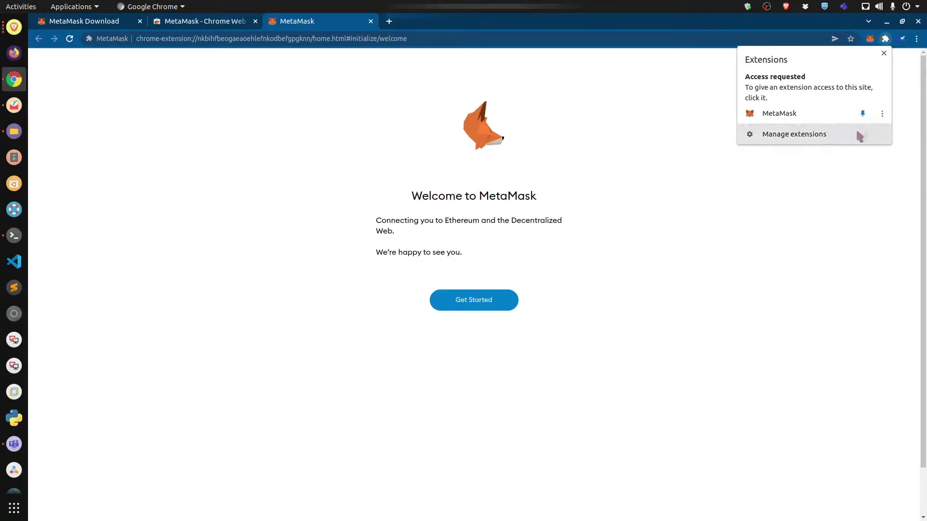
left_click(884, 54)
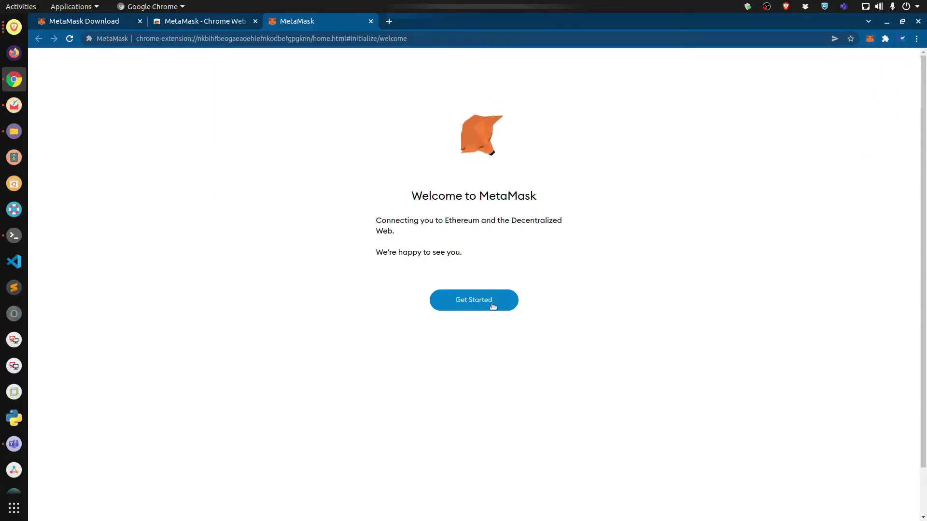
left_click(467, 302)
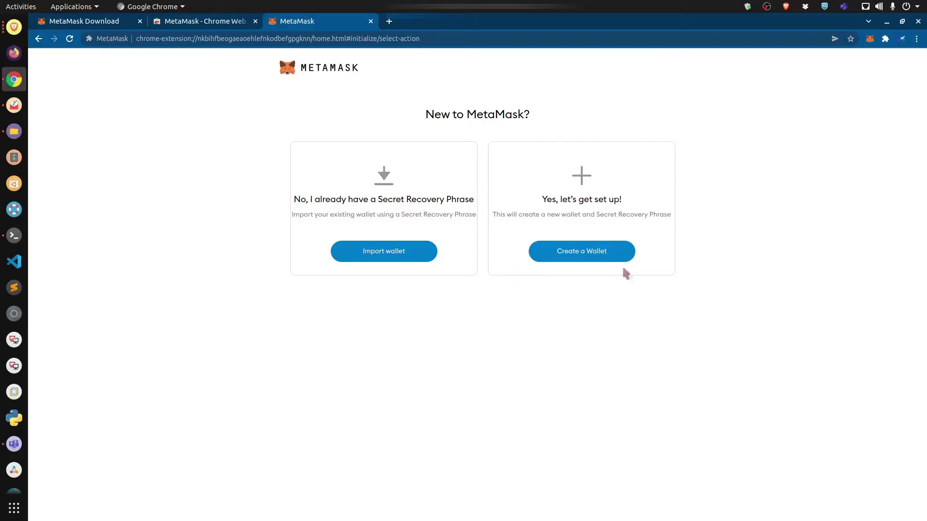
Step: Create a new wallet, agree to usage data, enter the password twice and accept the terms
left_click(582, 258)
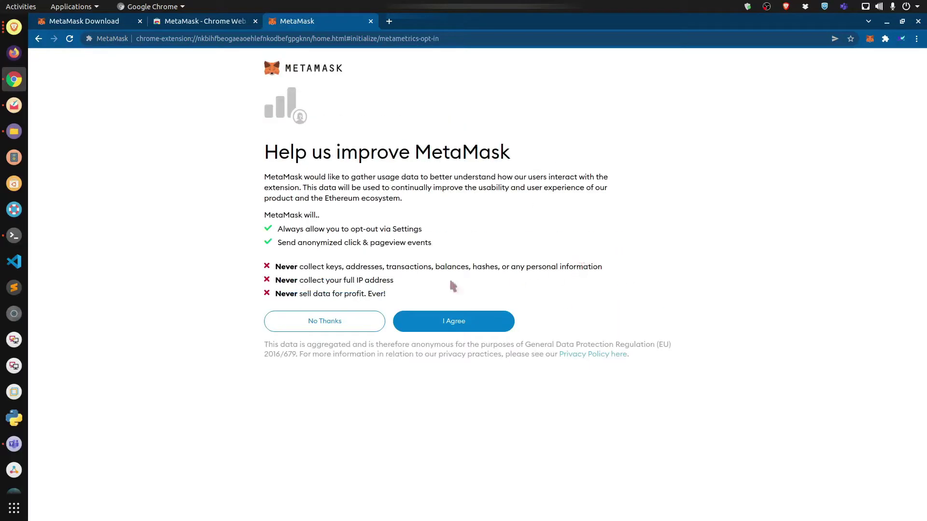
left_click(469, 323)
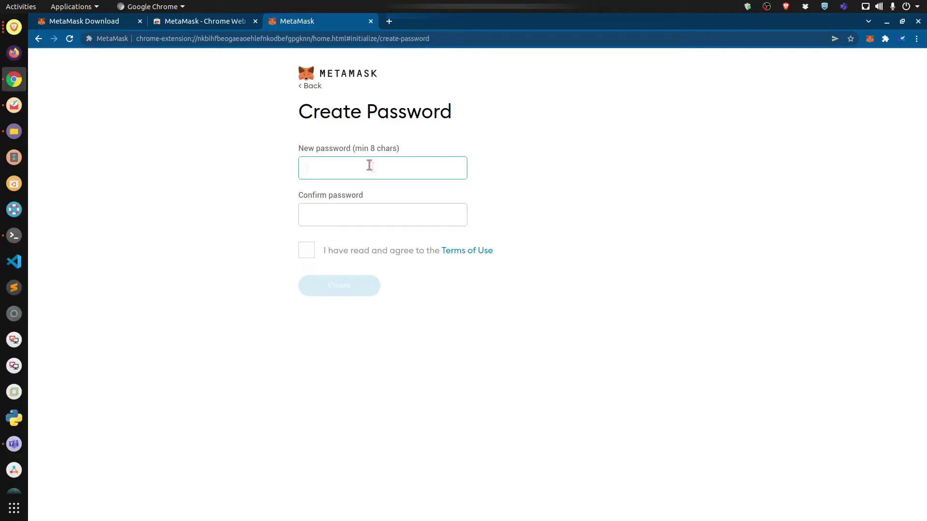
key("Tab")
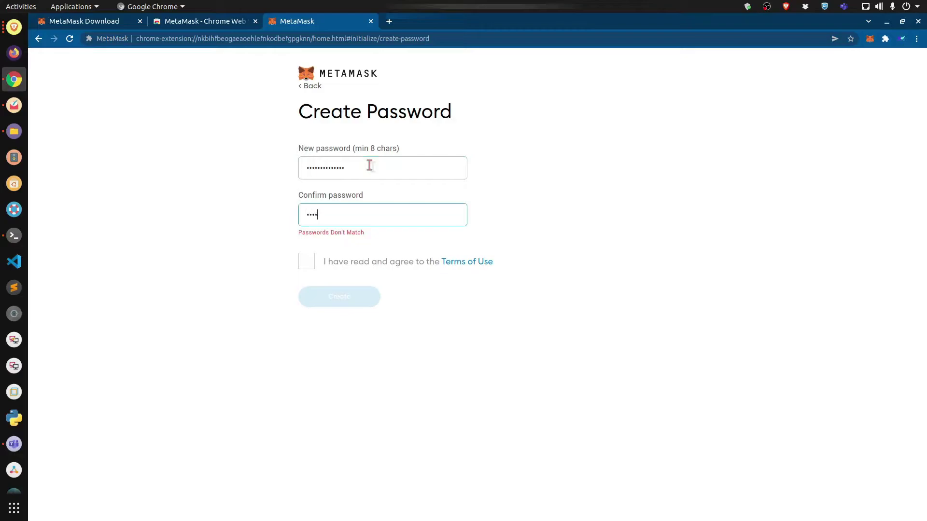
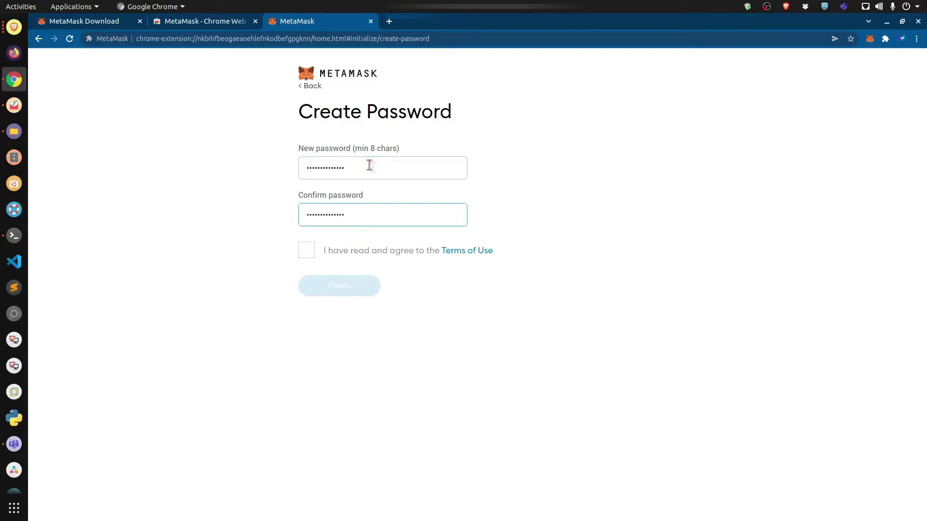
left_click(306, 251)
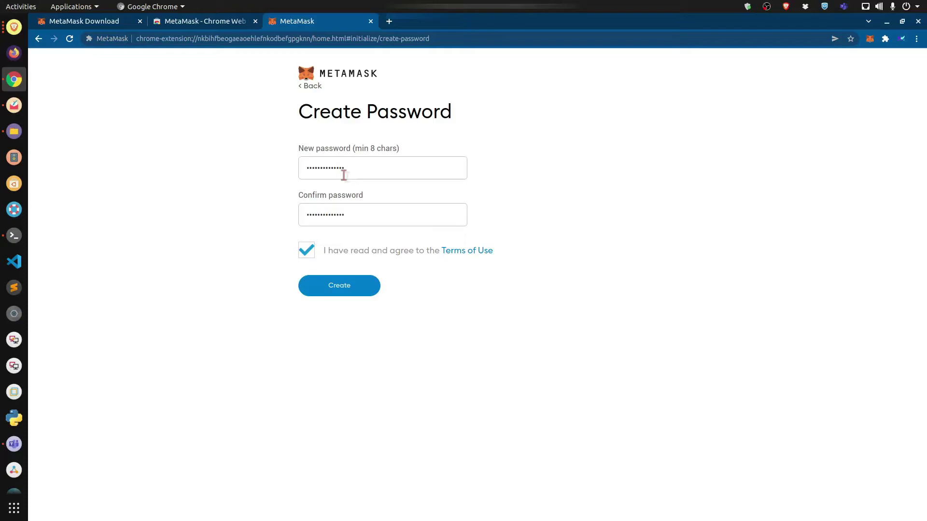
Step: Submit the password to create the wallet and continue past the security video
left_click(340, 293)
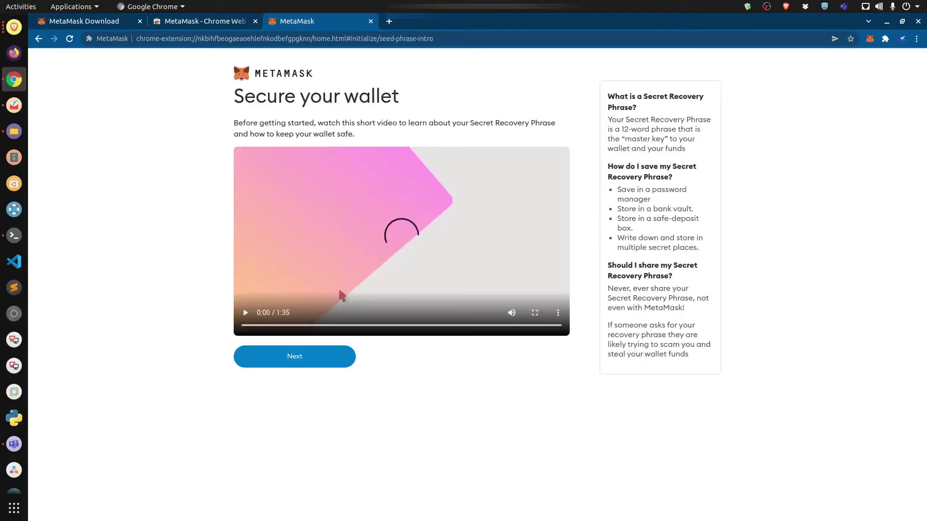
left_click(307, 357)
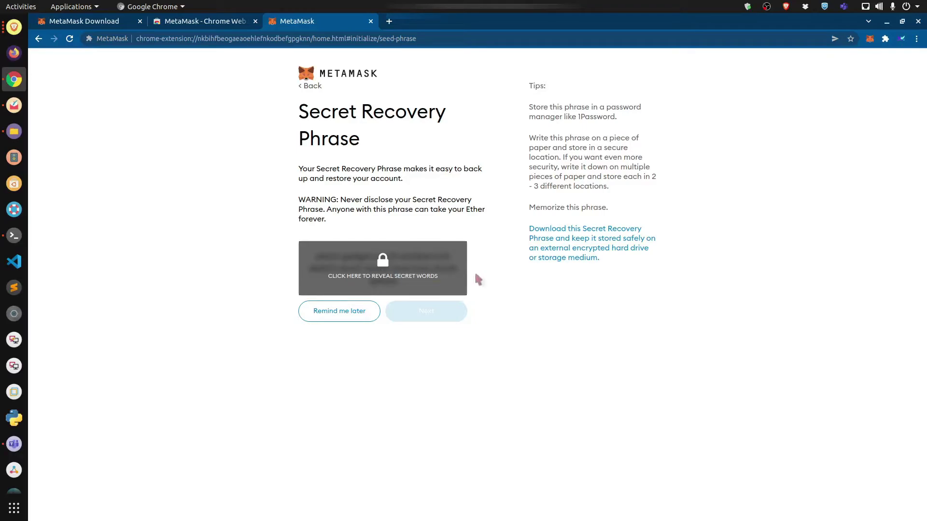
Step: Unblur the box to show the twelve Secret Recovery Phrase words
left_click(384, 280)
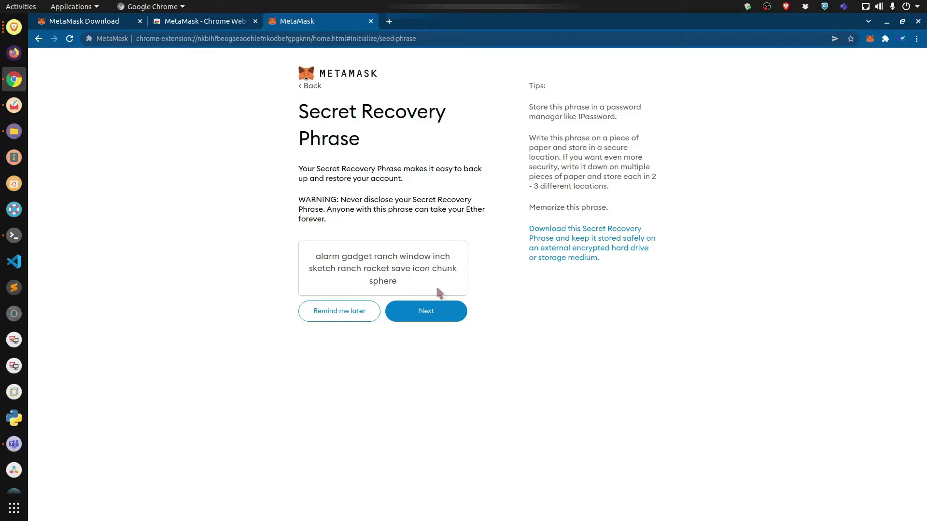
Step: Select the full recovery phrase, save it in the other window, and continue to confirmation
mouse_move(406, 294)
left_mouse_down()
mouse_move(310, 267)
mouse_move(311, 256)
left_mouse_up()
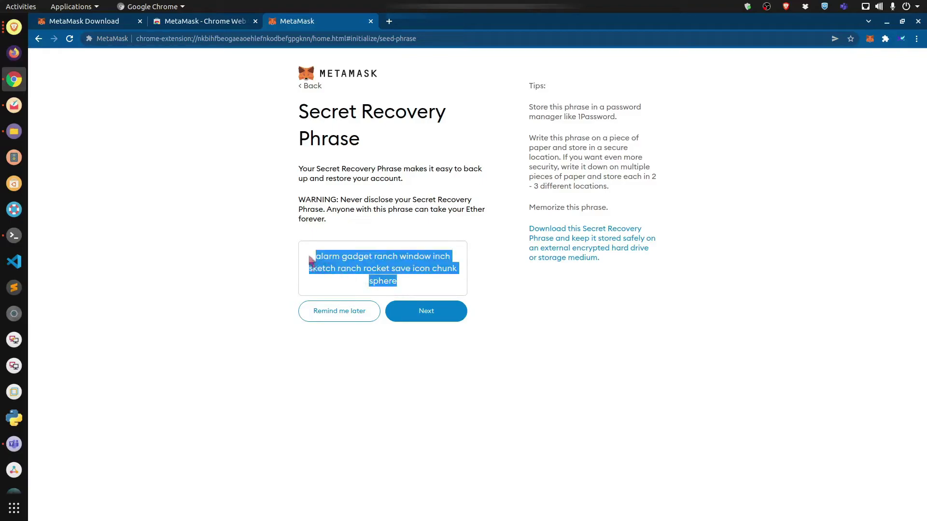
left_click(402, 282)
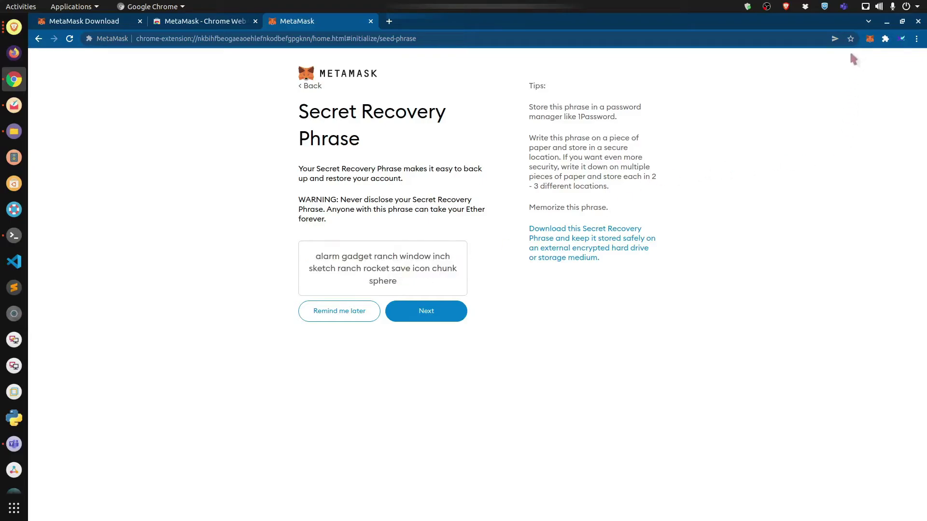
left_click_drag(400, 283, 317, 259)
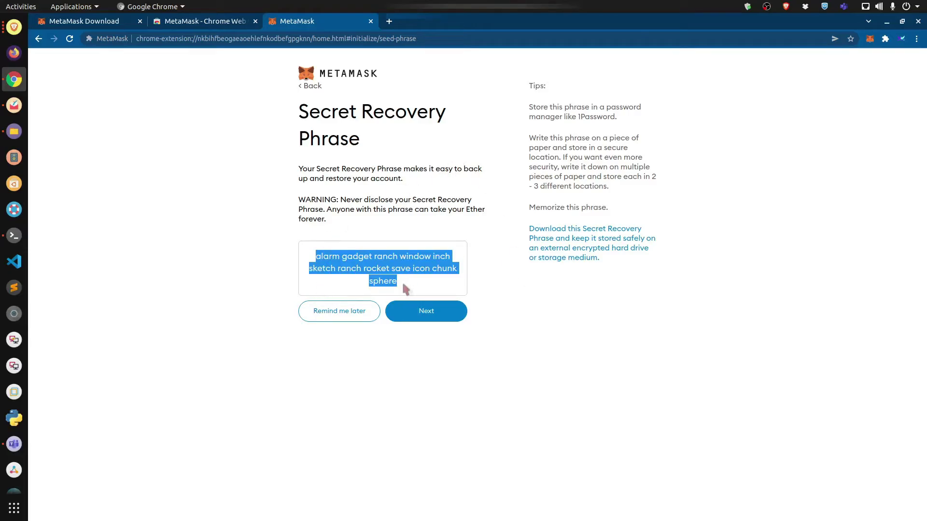
left_click_drag(404, 288, 316, 259)
mouse_move(316, 256)
left_mouse_down()
mouse_move(454, 267)
mouse_move(457, 281)
left_mouse_up()
left_click(330, 255)
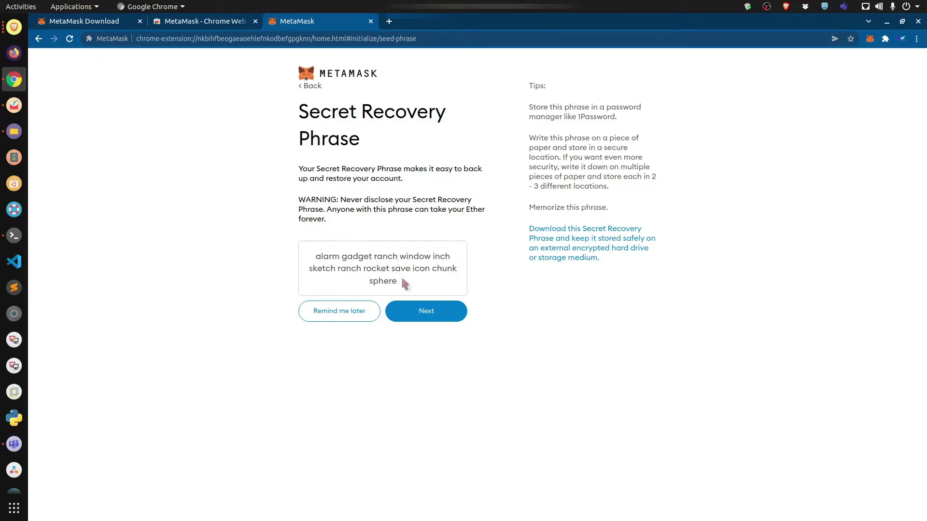
left_click_drag(402, 279, 317, 259)
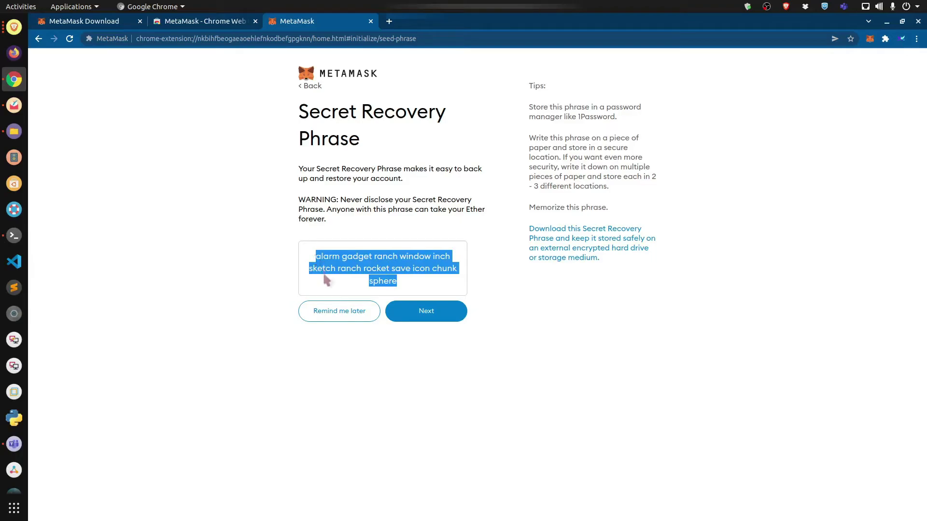
key("super+1")
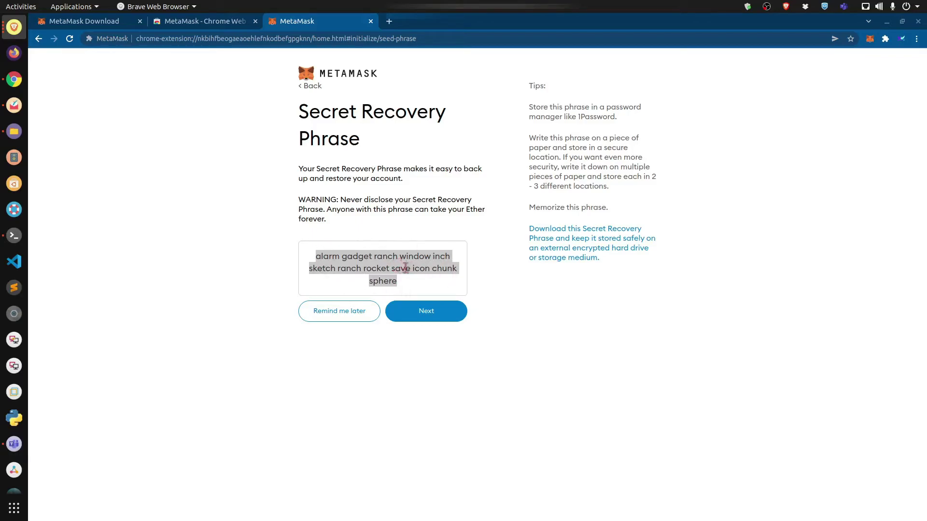
left_click(426, 316)
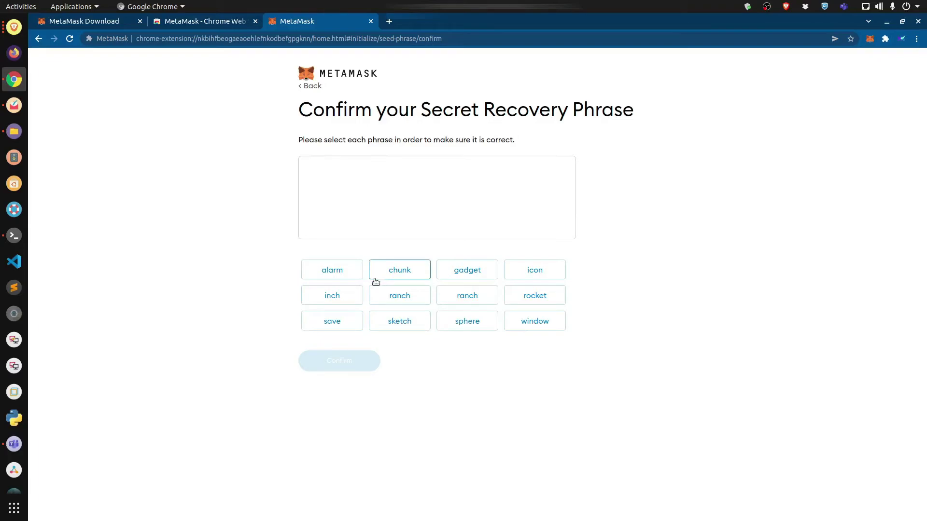
left_click(337, 274)
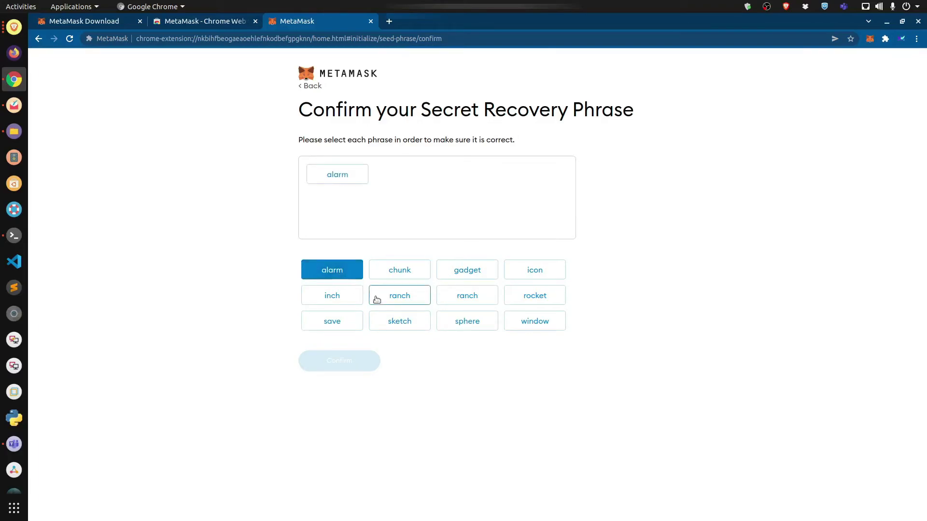
left_click(469, 274)
left_click(400, 297)
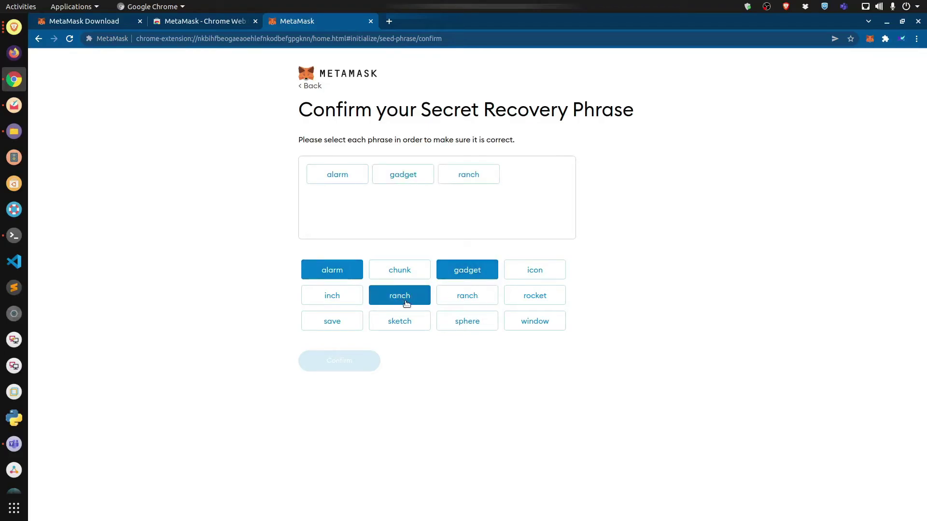
left_click(526, 326)
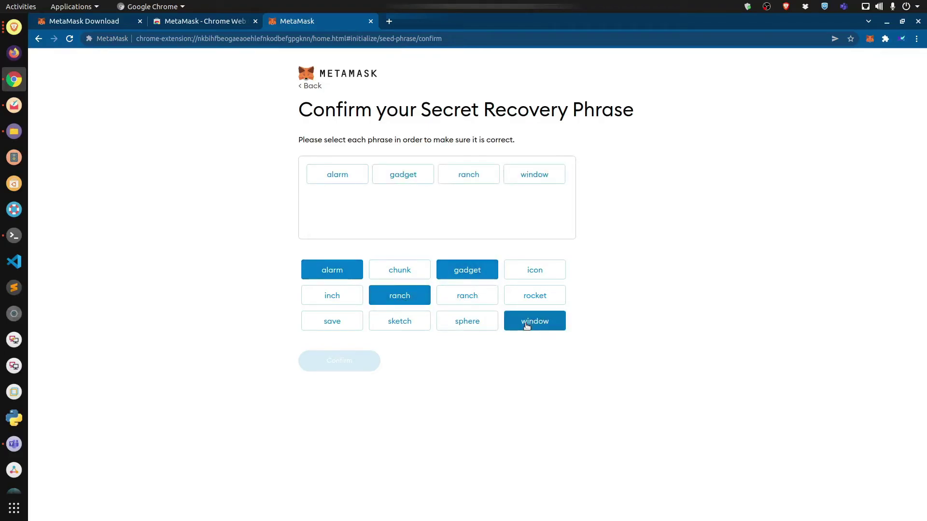
left_click(332, 298)
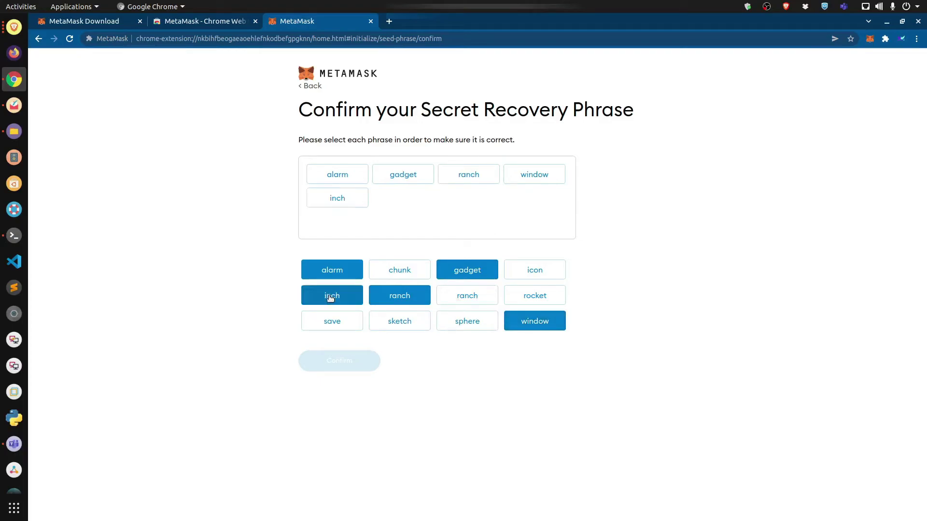
left_click(405, 326)
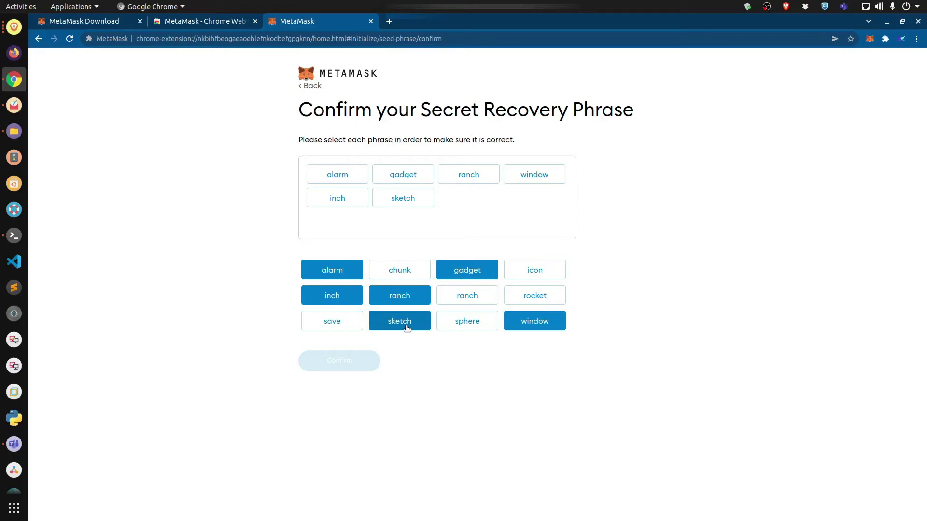
Step: Remove and re-add ranch and window, then start taking the misplaced words back out
left_click(406, 297)
left_click(407, 323)
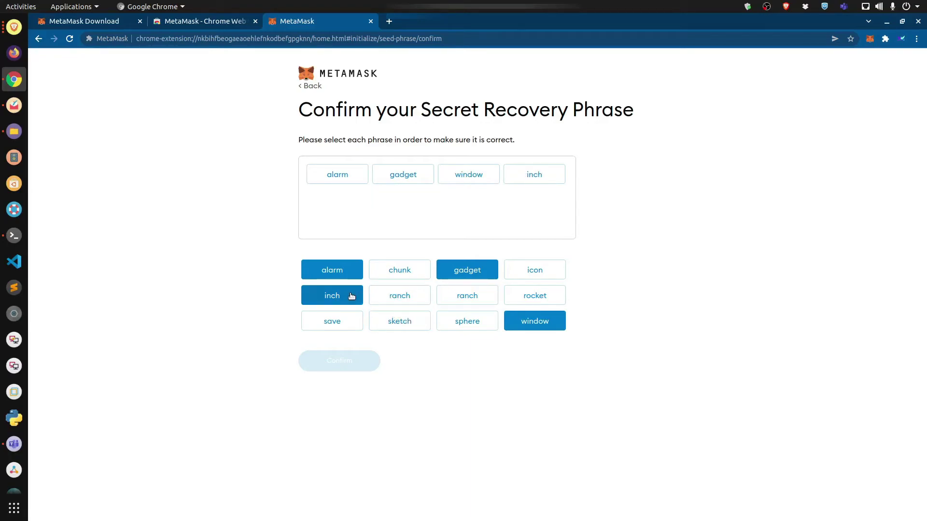
left_click(406, 300)
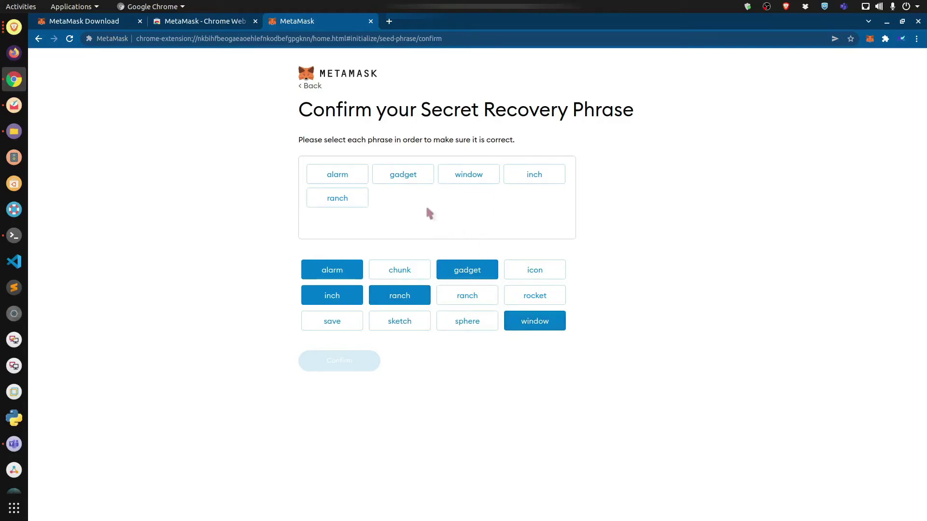
left_click(535, 321)
left_click(402, 296)
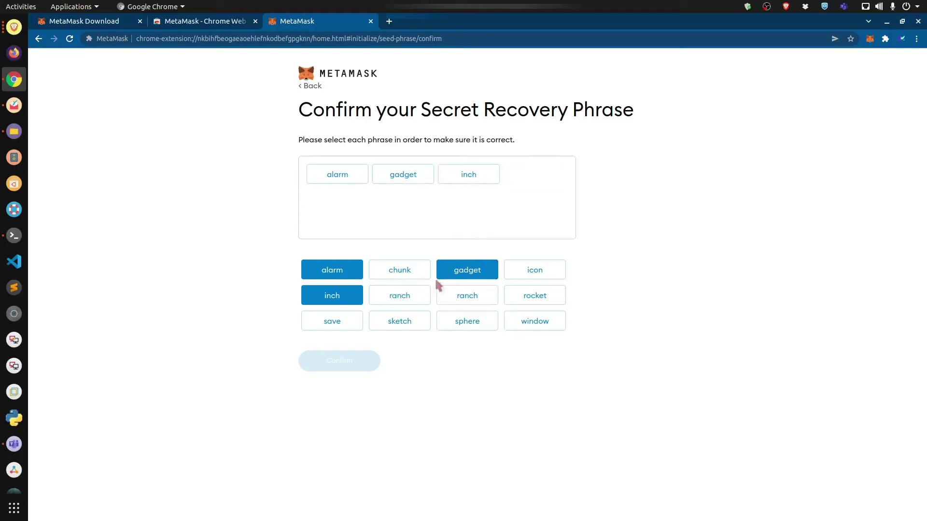
left_click(395, 295)
left_click(536, 326)
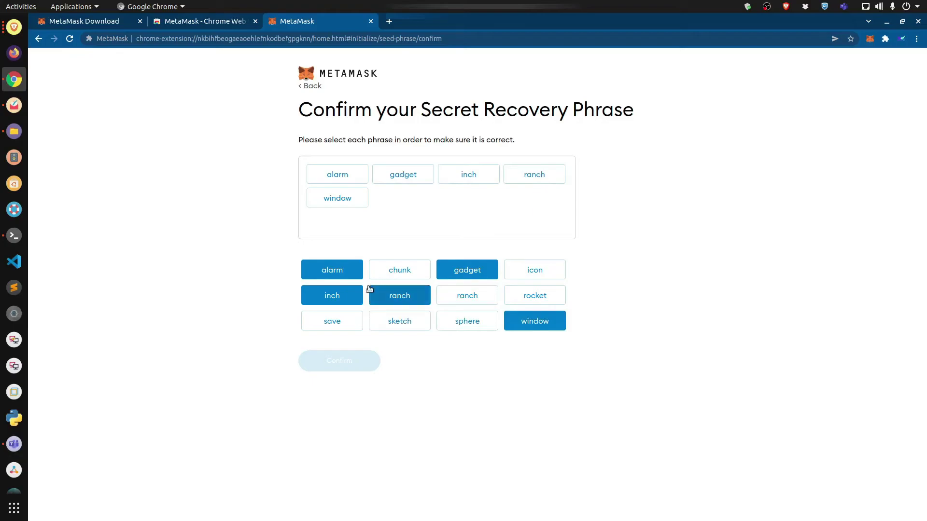
left_click(464, 271)
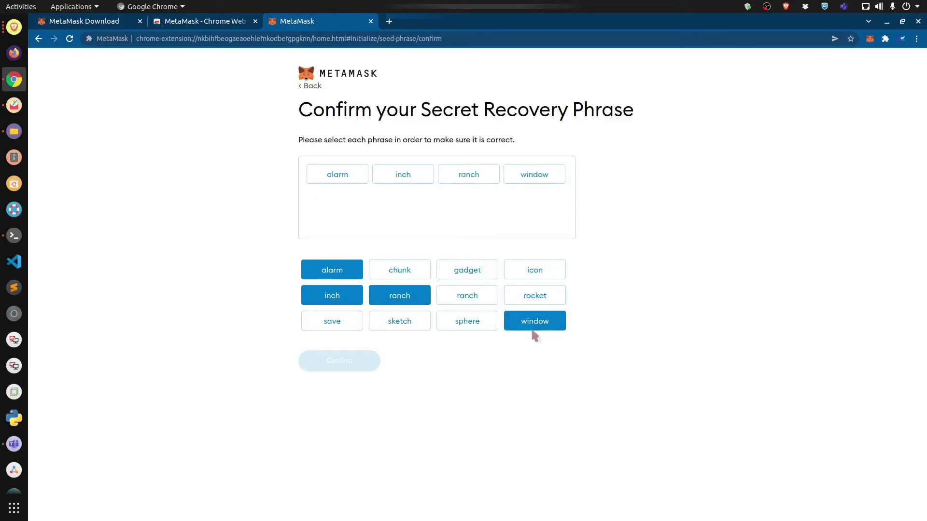
left_click(399, 295)
left_click(332, 271)
left_click(330, 293)
left_click(510, 323)
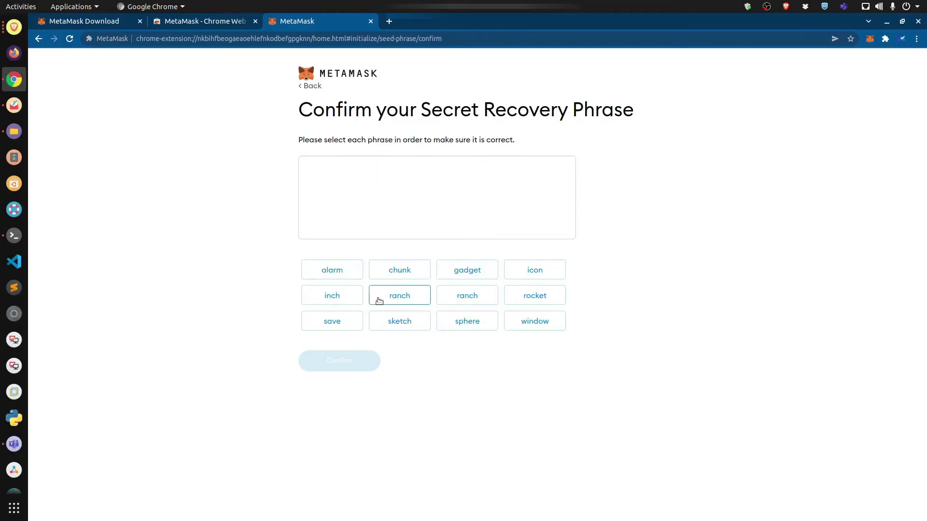
left_click(343, 273)
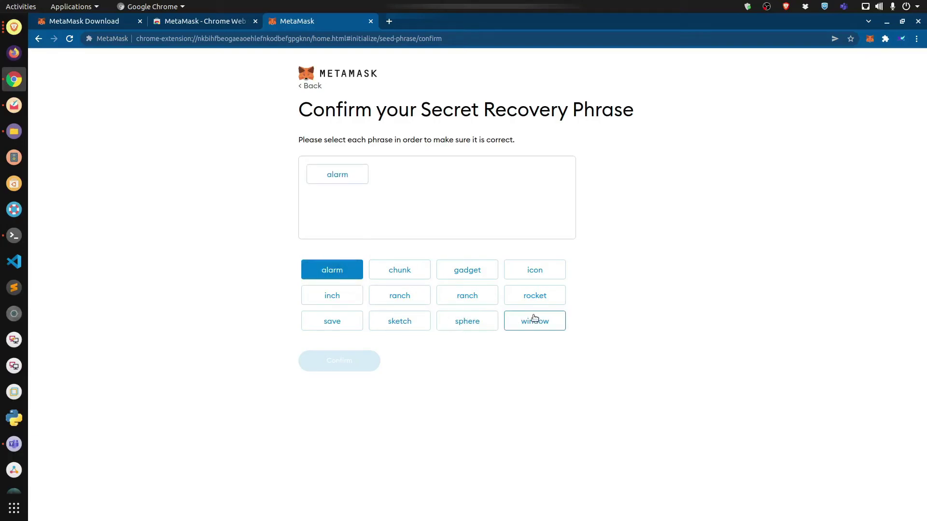
left_click(464, 274)
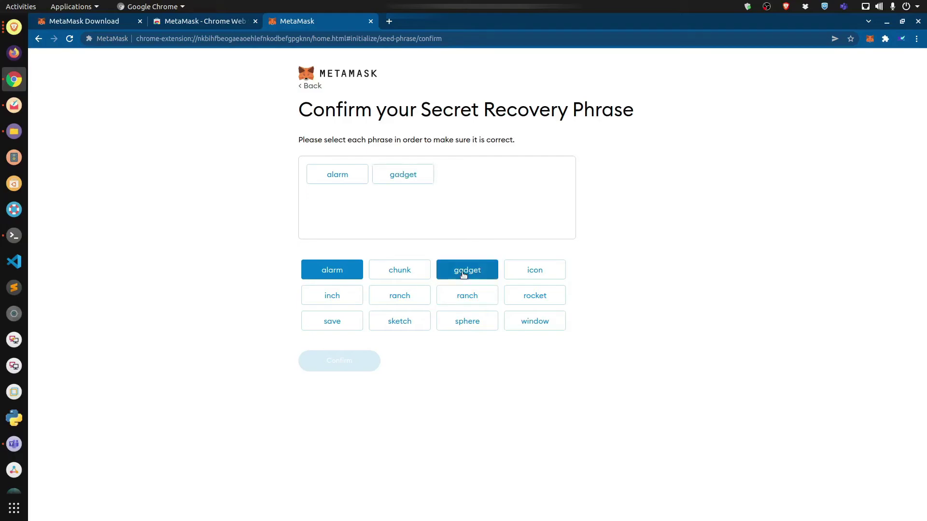
left_click(398, 301)
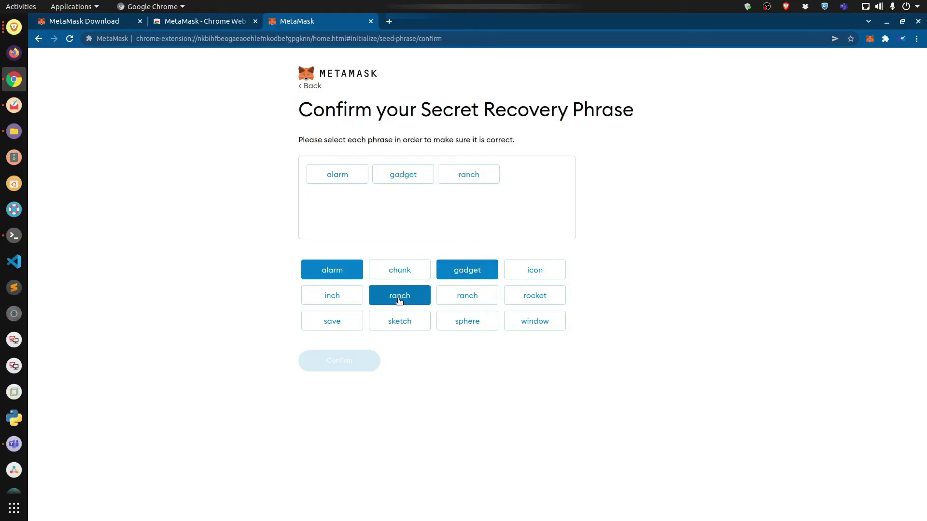
left_click(522, 324)
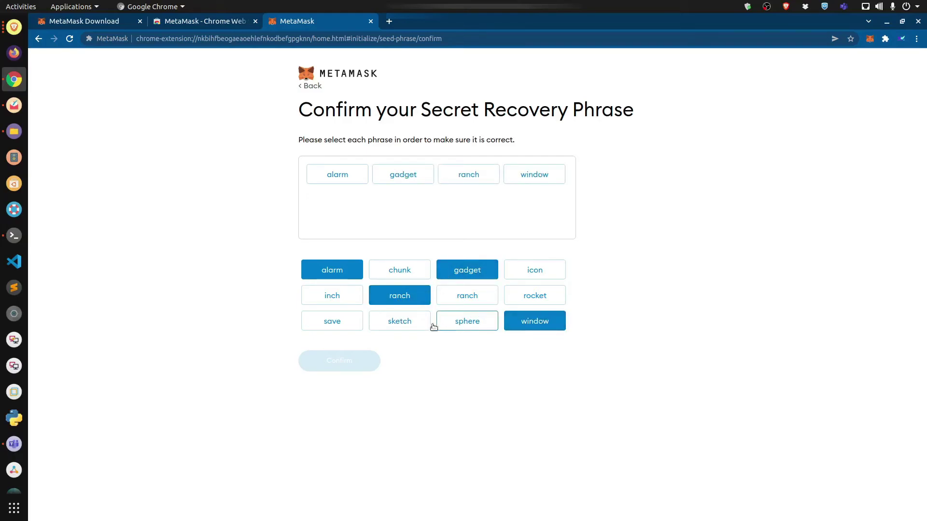
left_click(332, 298)
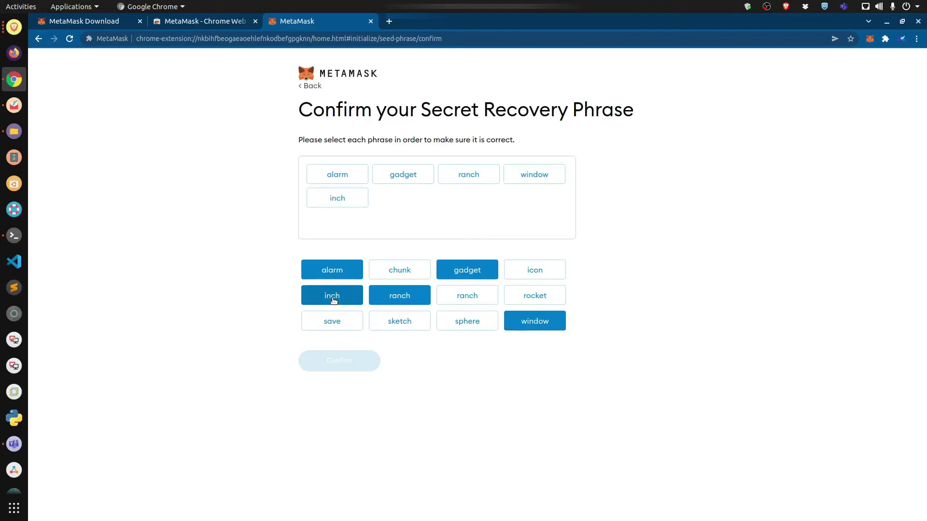
left_click(407, 324)
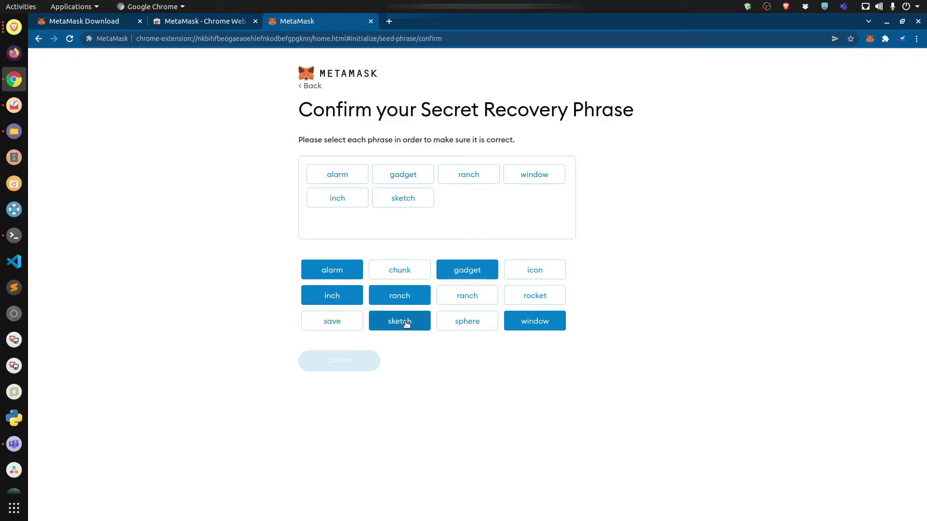
left_click(459, 303)
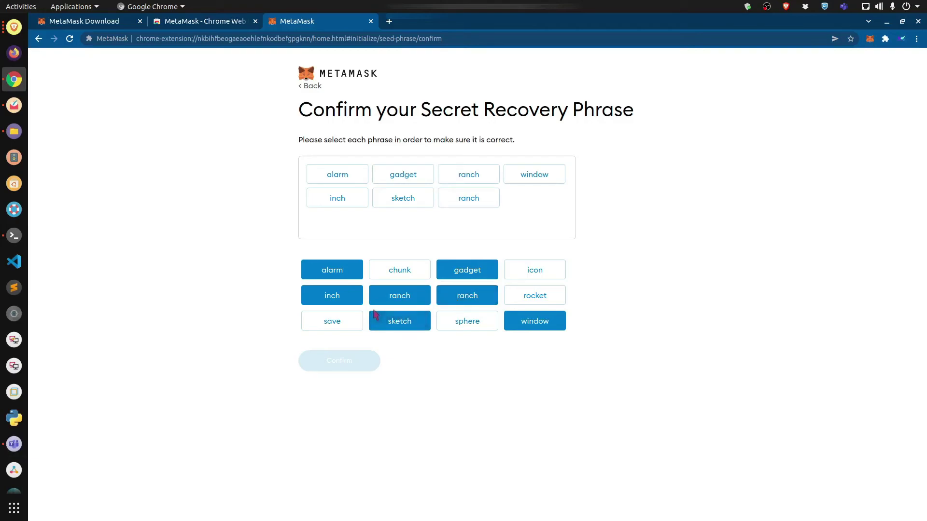
left_click(511, 299)
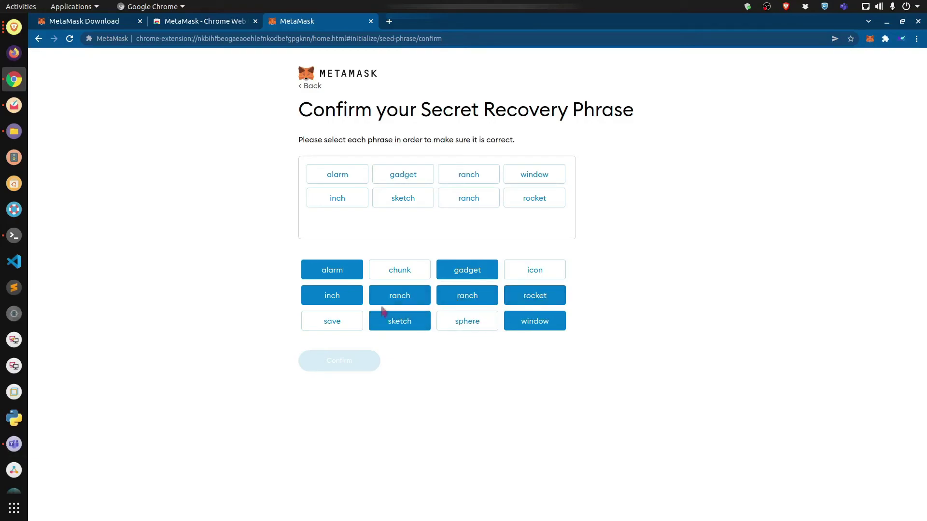
left_click(333, 319)
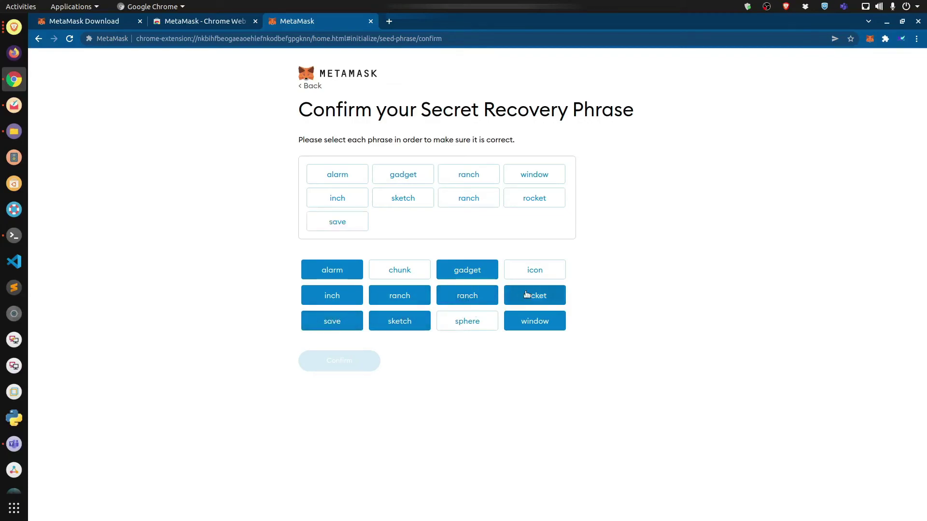
left_click(540, 274)
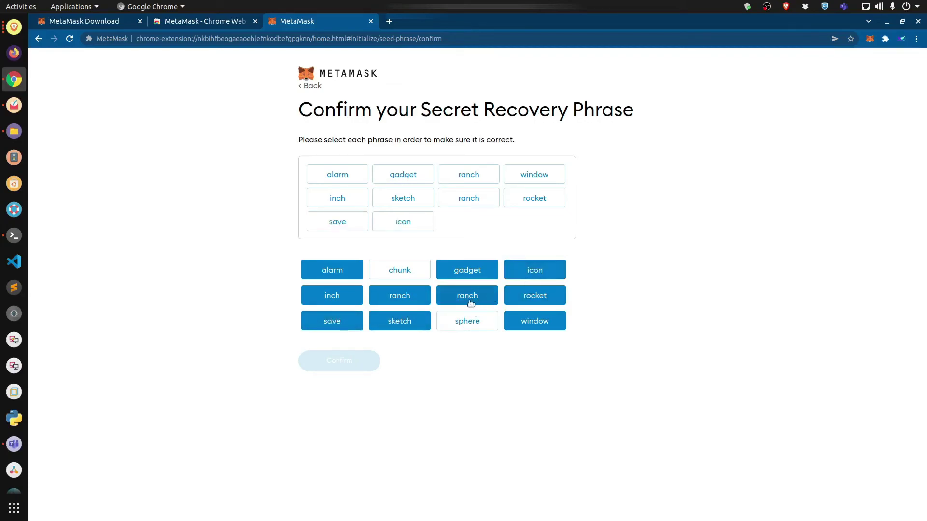
left_click(395, 278)
left_click(471, 326)
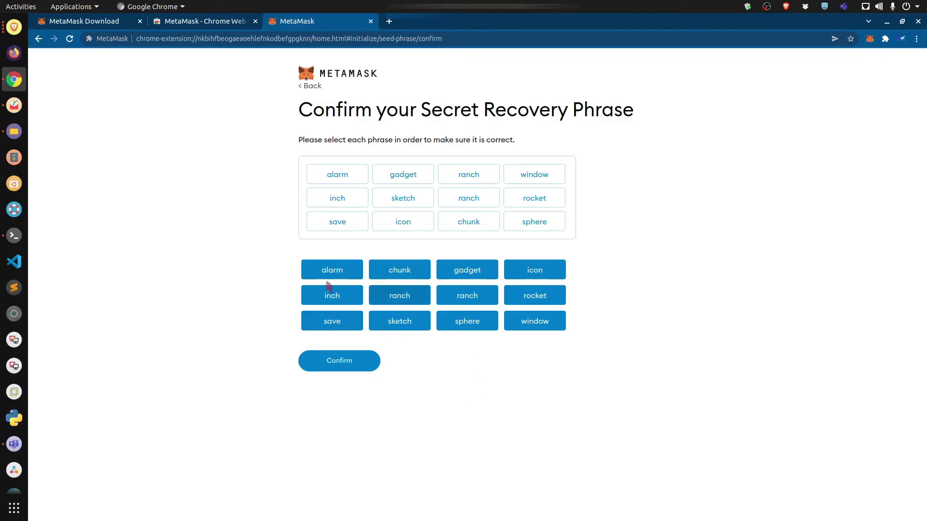
Step: Submit the recovery phrase, finish setup, dismiss What's new, and view Account 1 (0 ETH) in the popup
left_click(345, 370)
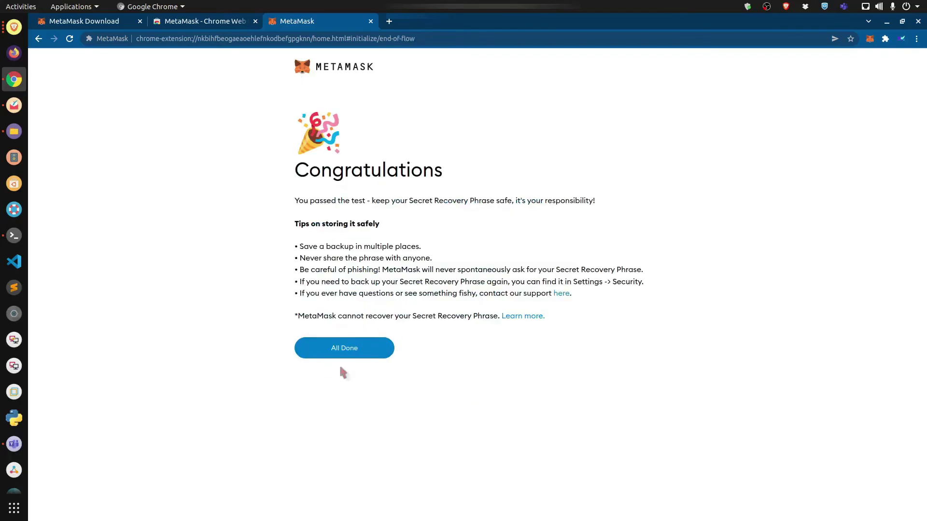
left_click(345, 349)
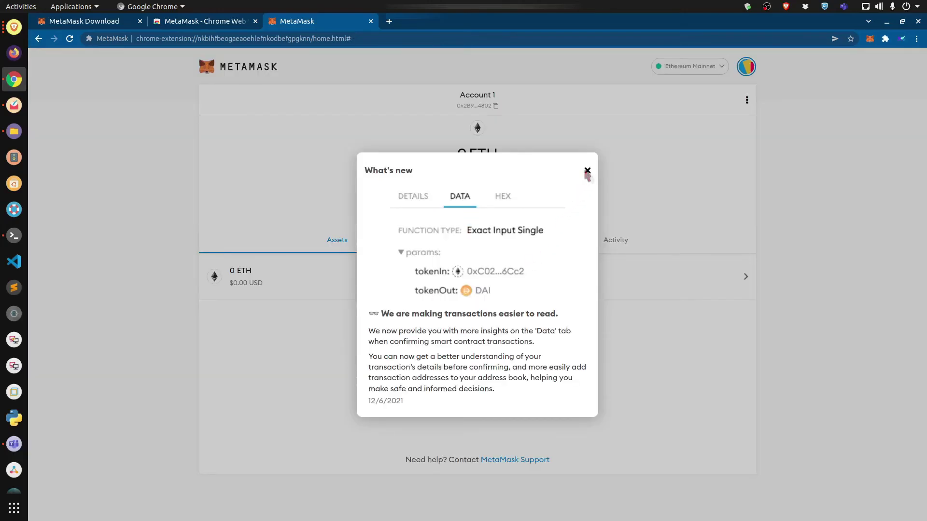
left_click(586, 172)
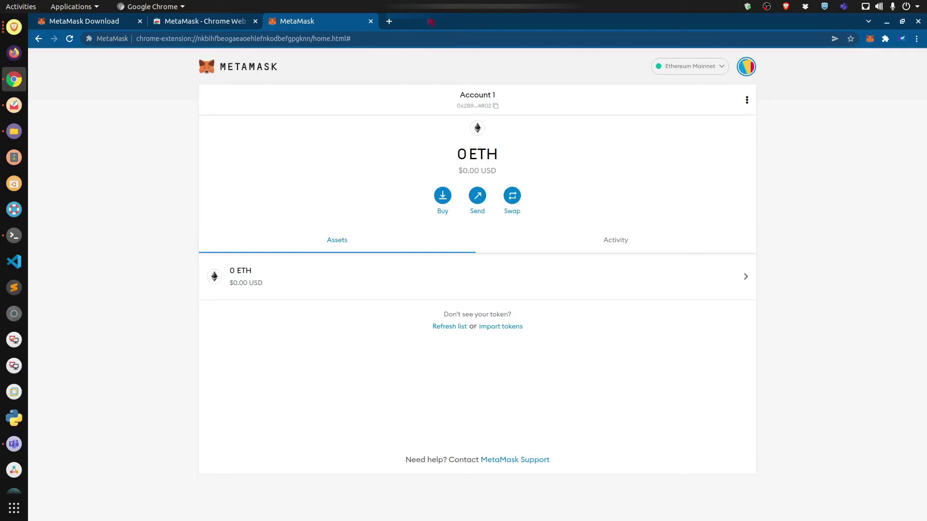
left_click(870, 40)
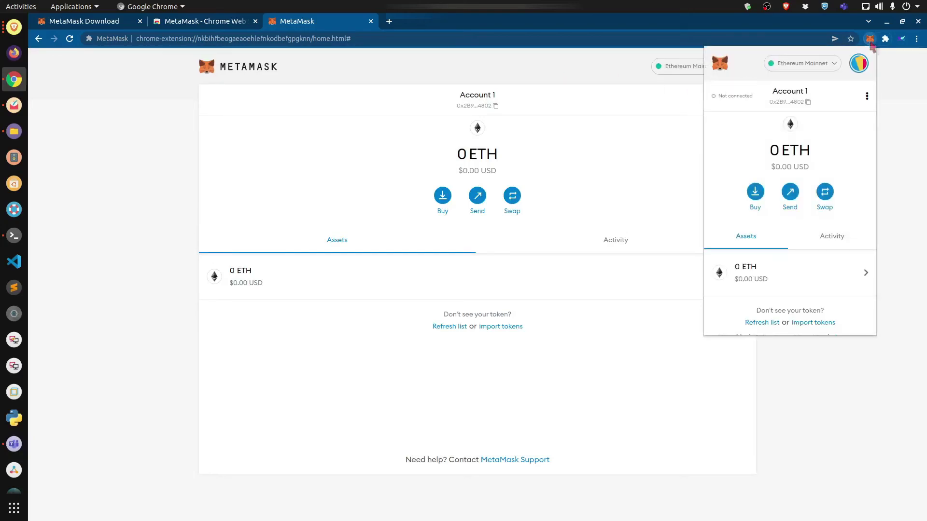
Step: Close every tab except a fresh New Tab, then confirm the popup shows Account 1 with 0 ETH
left_click(370, 22)
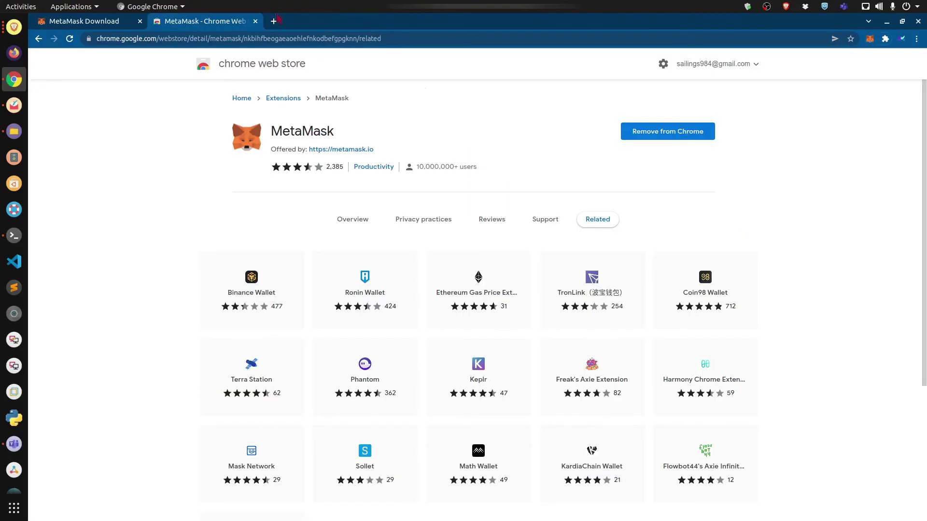
left_click(273, 21)
left_click(255, 21)
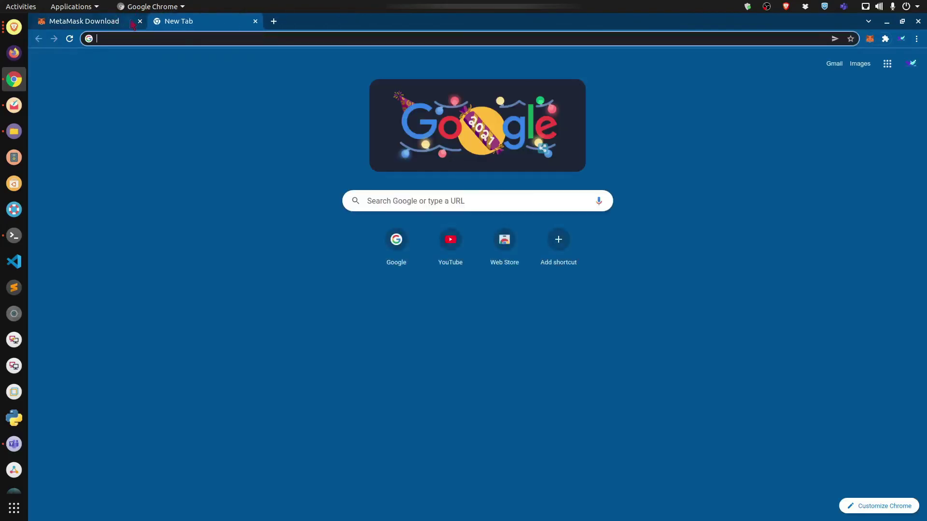
left_click(113, 21)
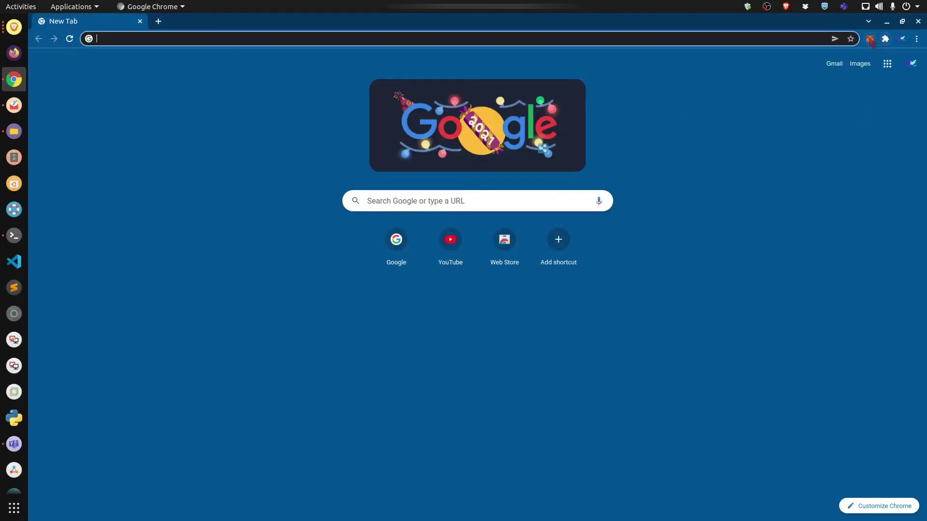
left_click(870, 38)
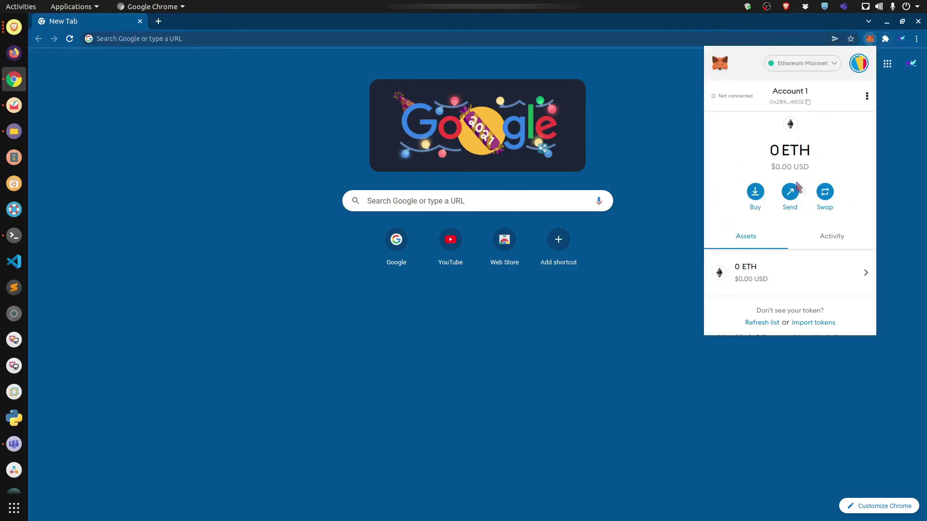
left_click(913, 150)
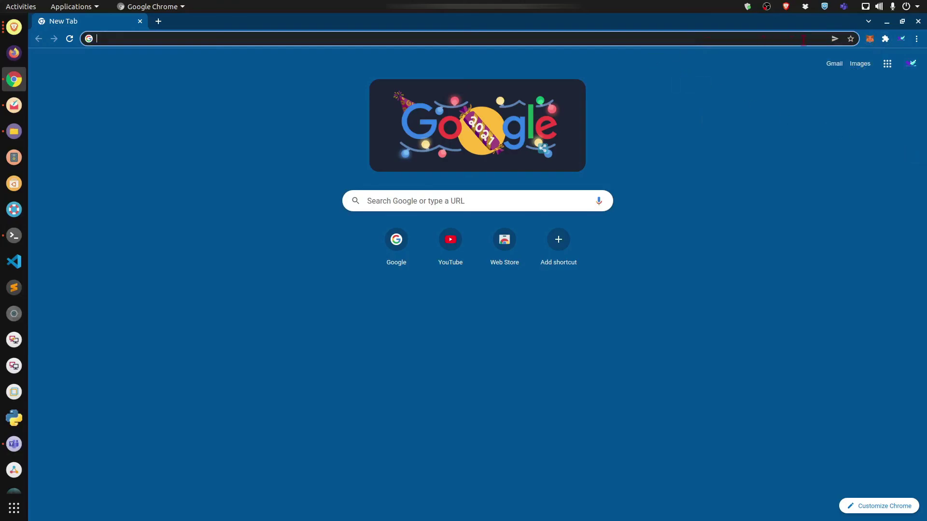